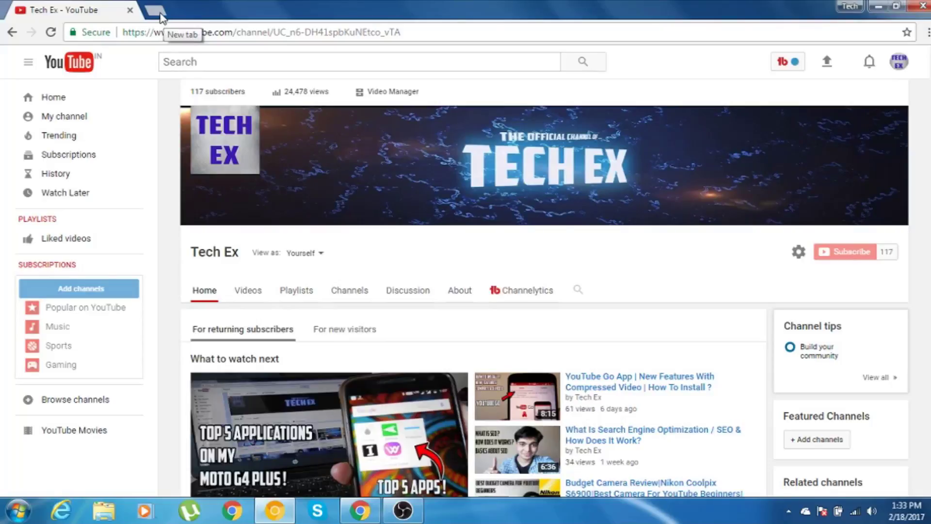
# Load wetransfer.com in a new Chrome tab.
pyautogui.click(156, 11)
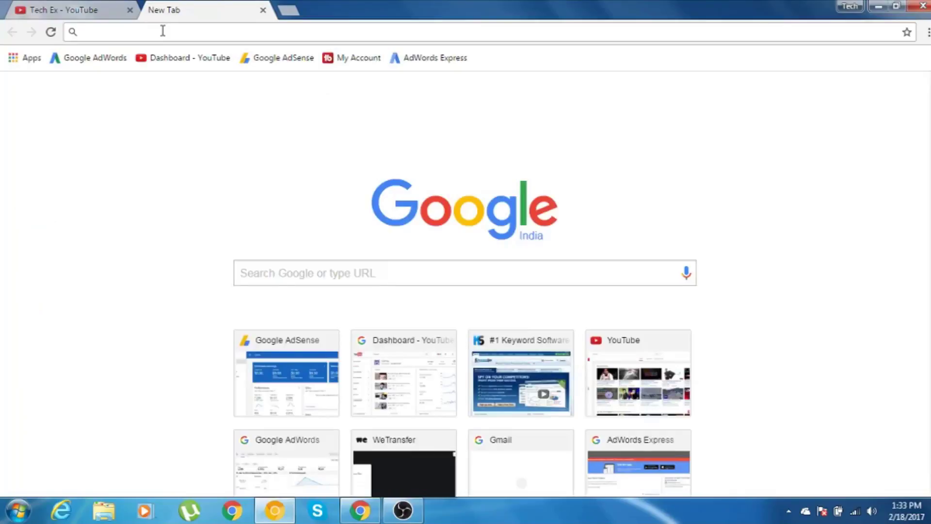
pyautogui.write('wetra')
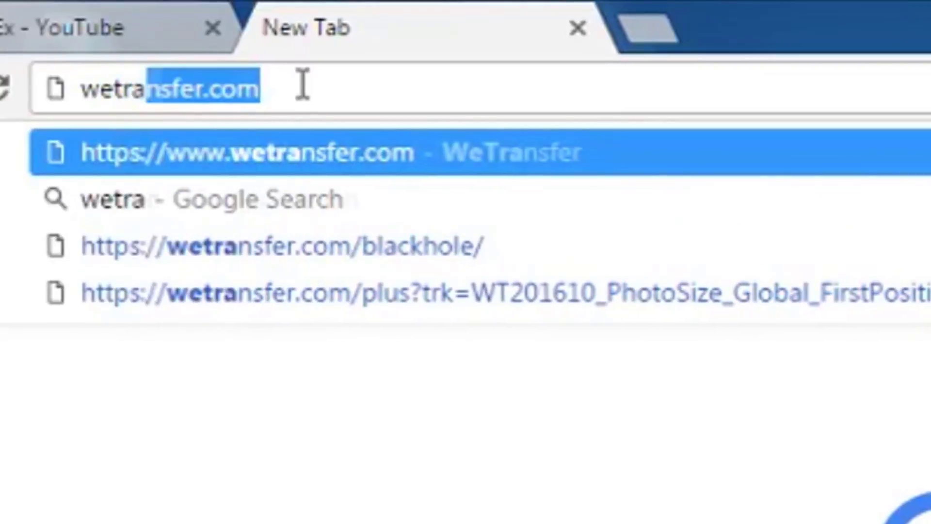
pyautogui.write('nsfer.co')
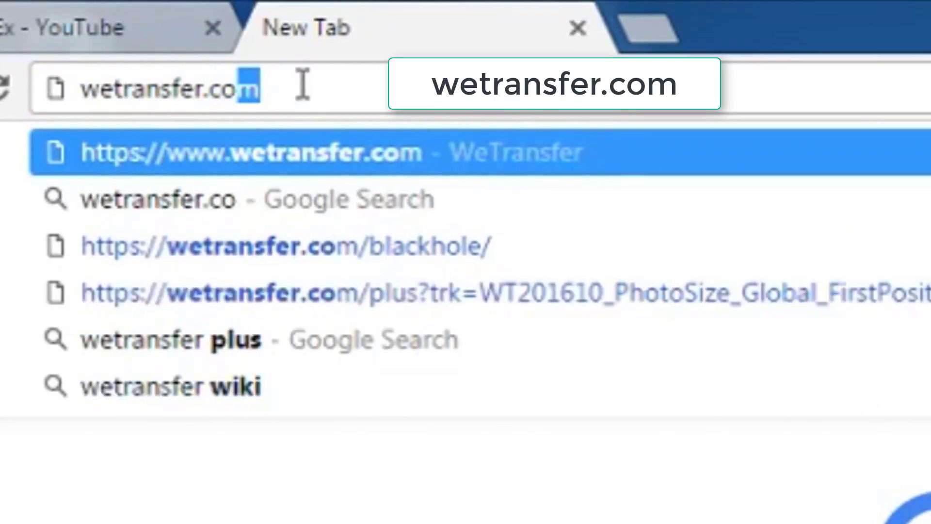
pyautogui.write('m')
pyautogui.press('Return')
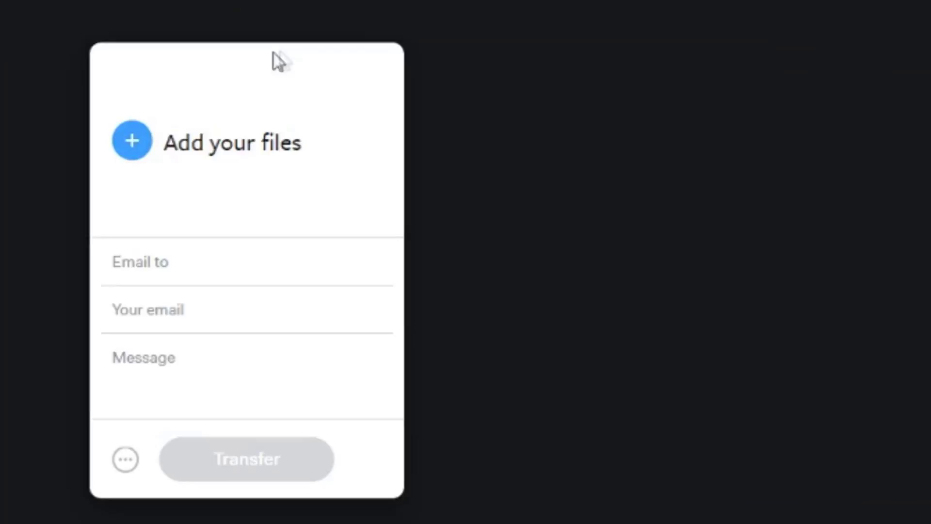
pyautogui.moveTo(146, 136)
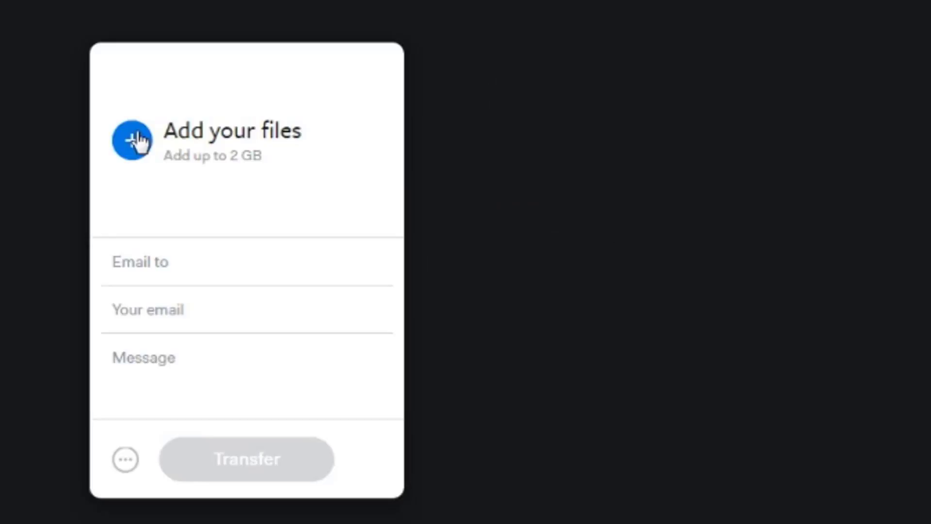
pyautogui.click(164, 264)
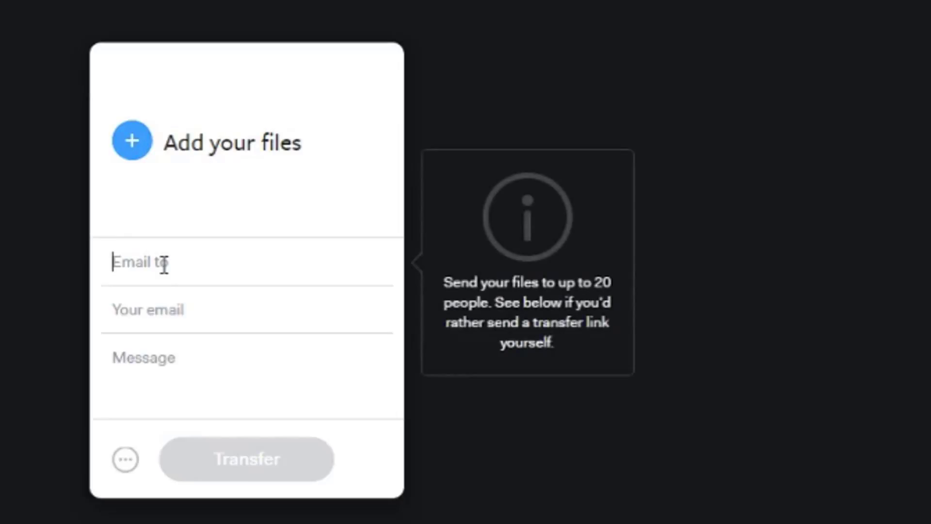
pyautogui.click(173, 311)
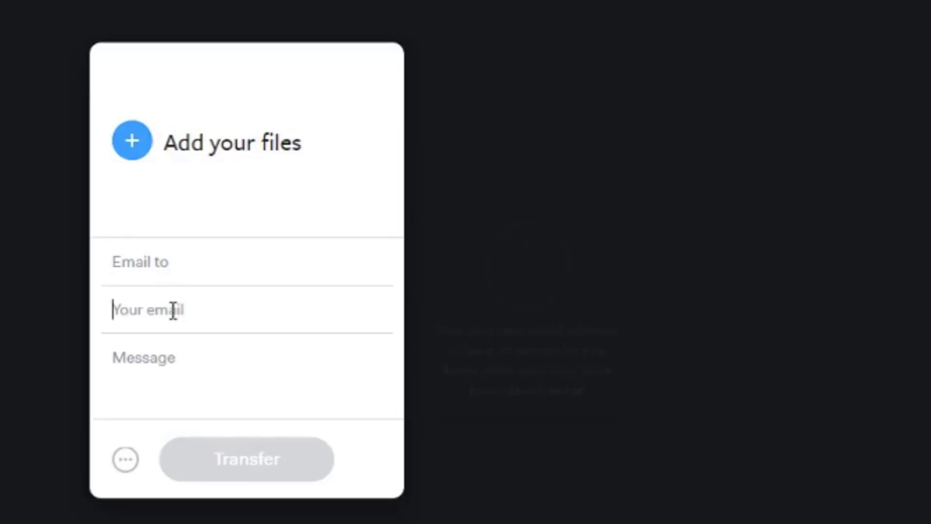
pyautogui.click(176, 358)
pyautogui.moveTo(178, 225)
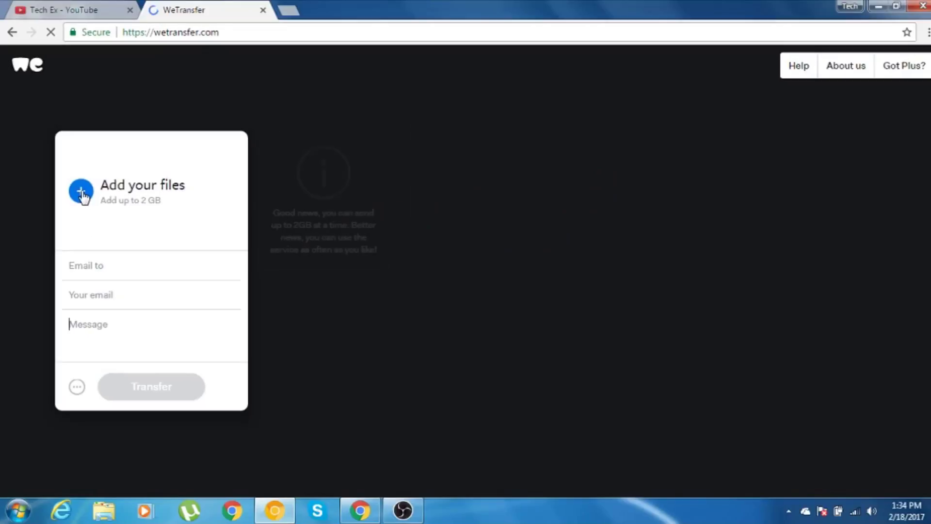
# Attach YouTube Defaults.txt from the Desktop to the WeTransfer upload form.
pyautogui.click(82, 193)
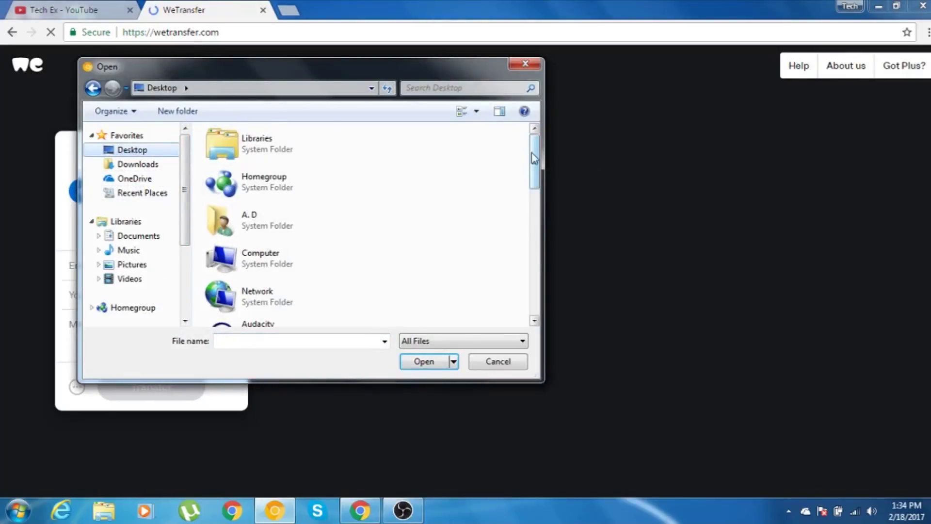
pyautogui.moveTo(533, 158); pyautogui.dragTo(517, 282)
pyautogui.click(252, 307)
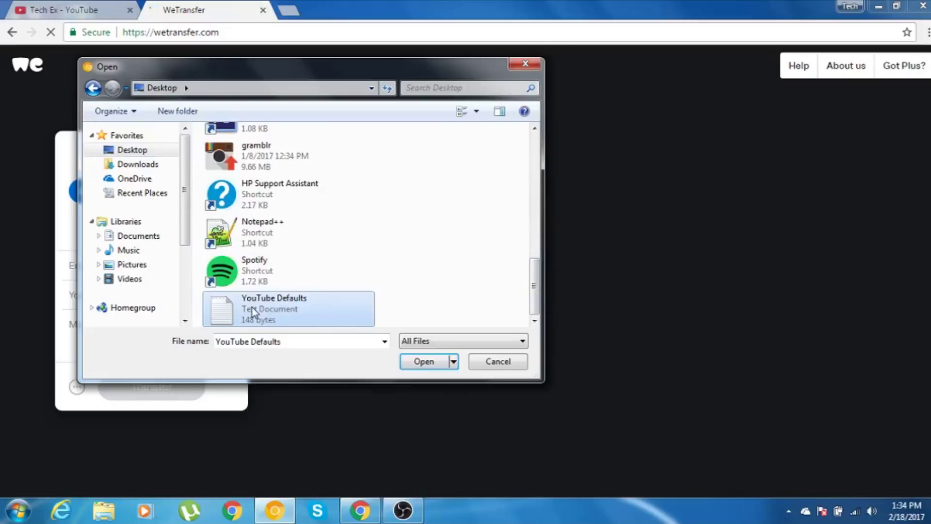
pyautogui.click(418, 363)
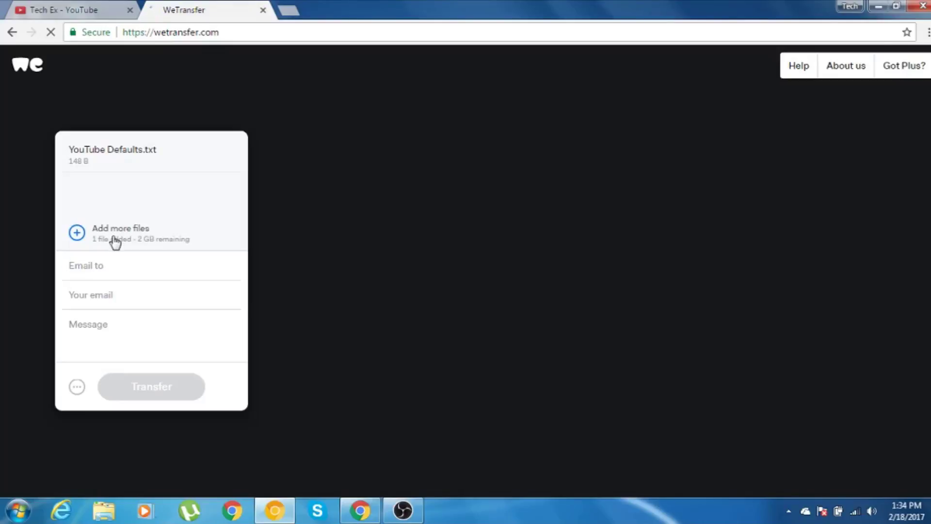
# Enter the recipient's Gmail address, your own email address, and the message 'Demo Files'.
pyautogui.press('Tab')
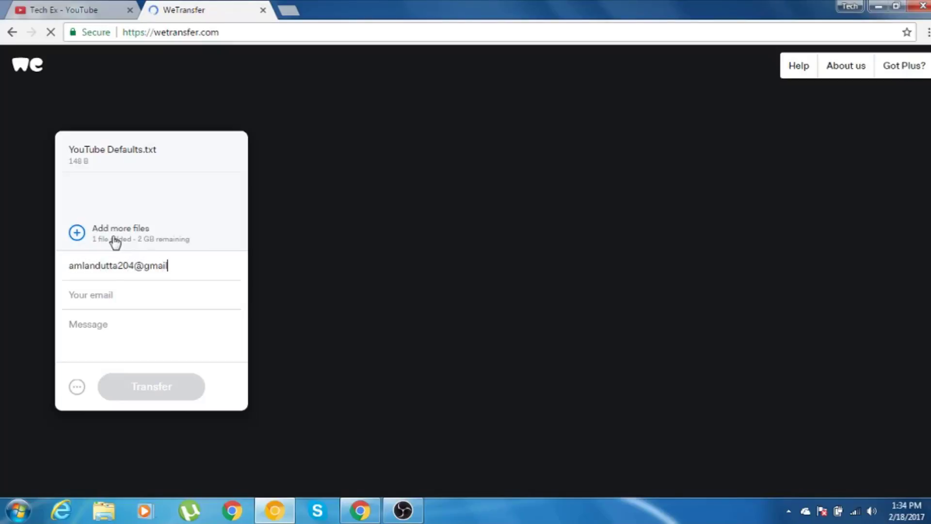
pyautogui.press('Tab')
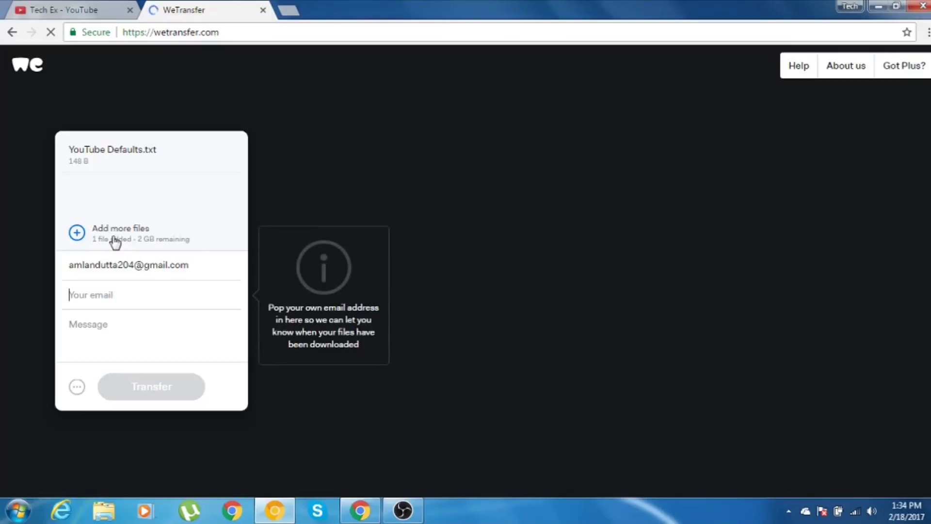
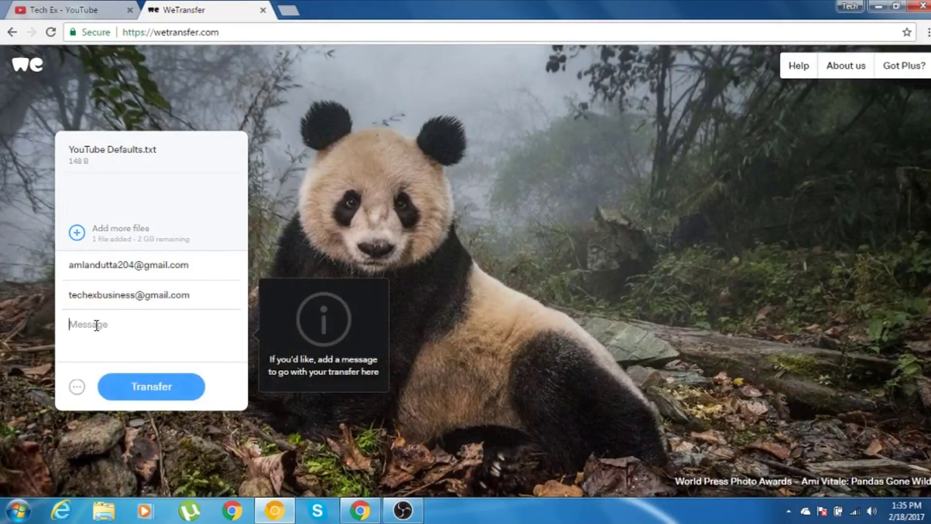
pyautogui.write('Demo')
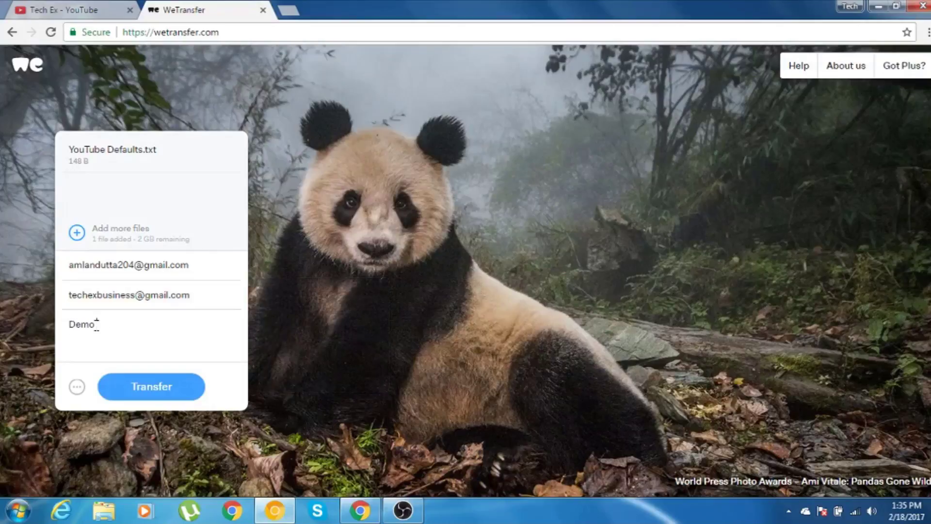
pyautogui.write(' Files')
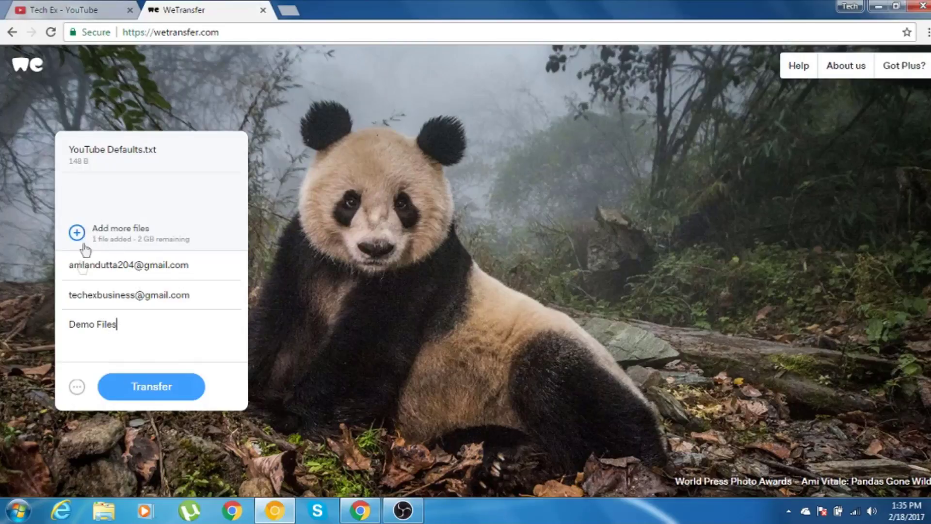
# Review the extra transfer options, then return to the 'Demo Files' message field.
pyautogui.click(77, 387)
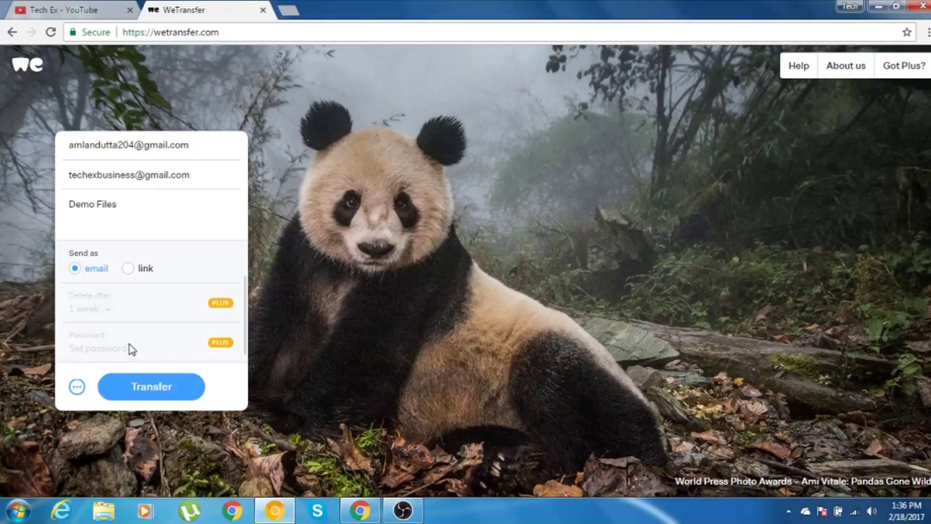
pyautogui.scroll(3, 132, 348)
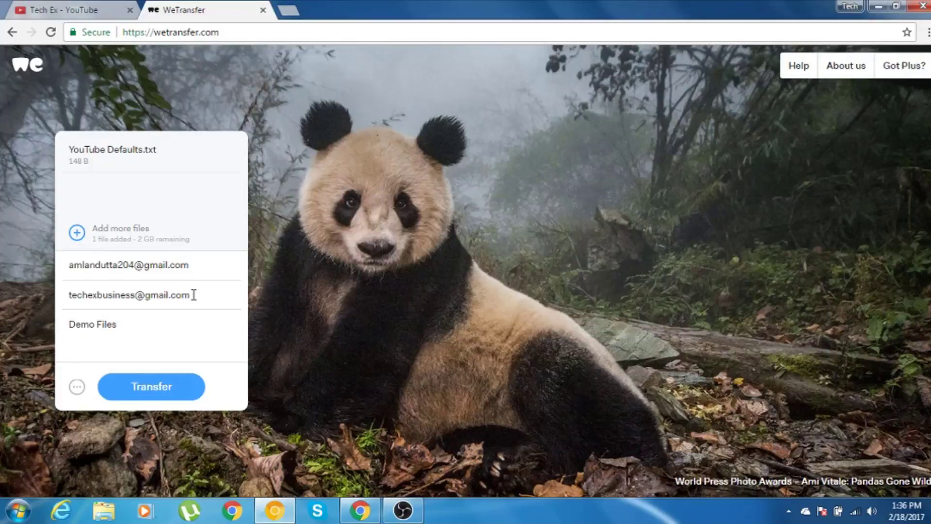
pyautogui.click(142, 327)
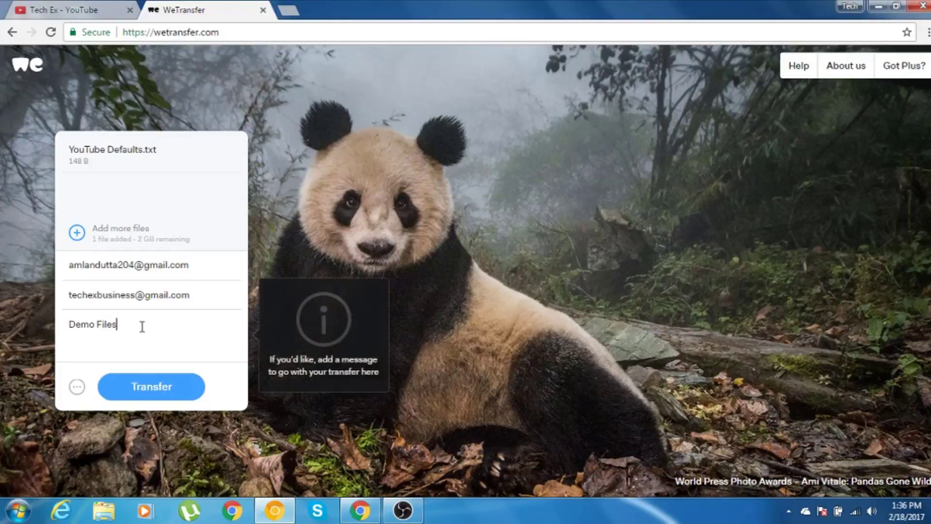
# Send the transfer and check the note that it stays available for 7 days.
pyautogui.click(151, 389)
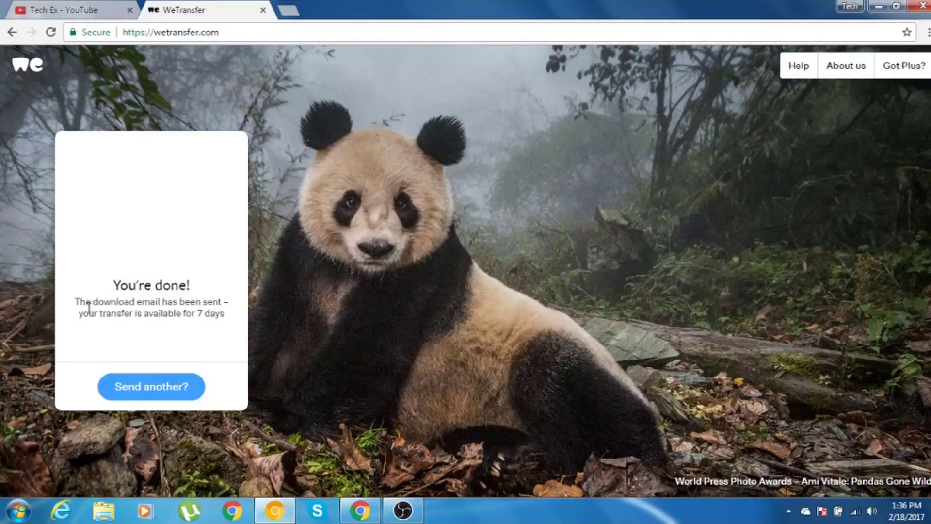
pyautogui.moveTo(82, 314); pyautogui.dragTo(225, 316)
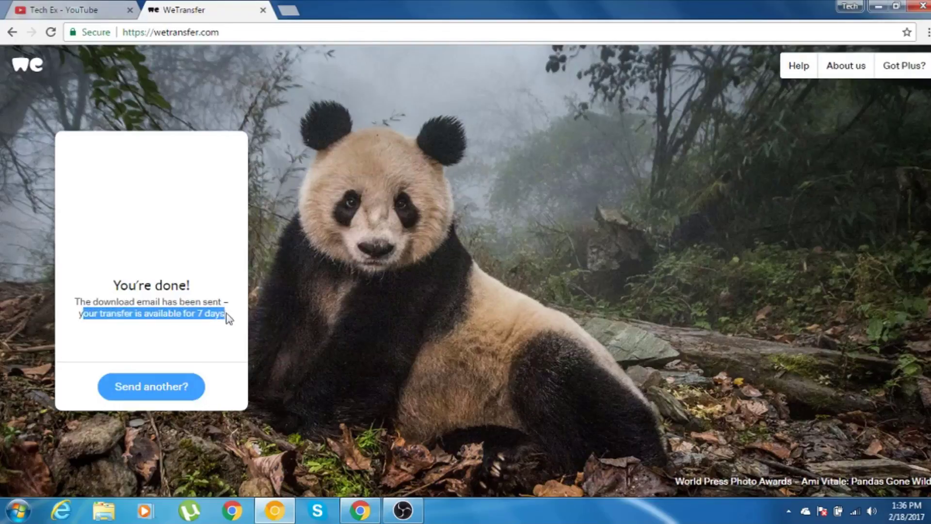
pyautogui.click(229, 319)
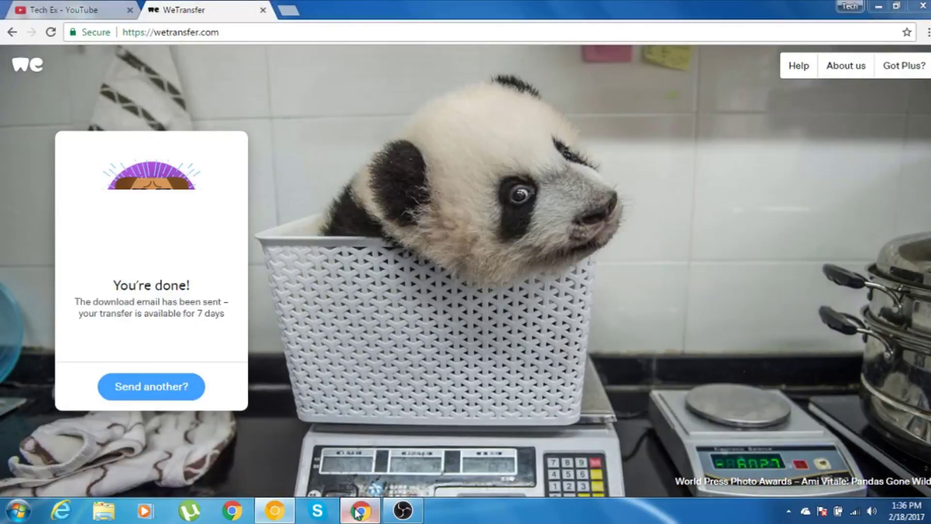
# Switch to the Gmail window and open the WeTransfer email listing YouTube Defaults.txt.
pyautogui.click(358, 511)
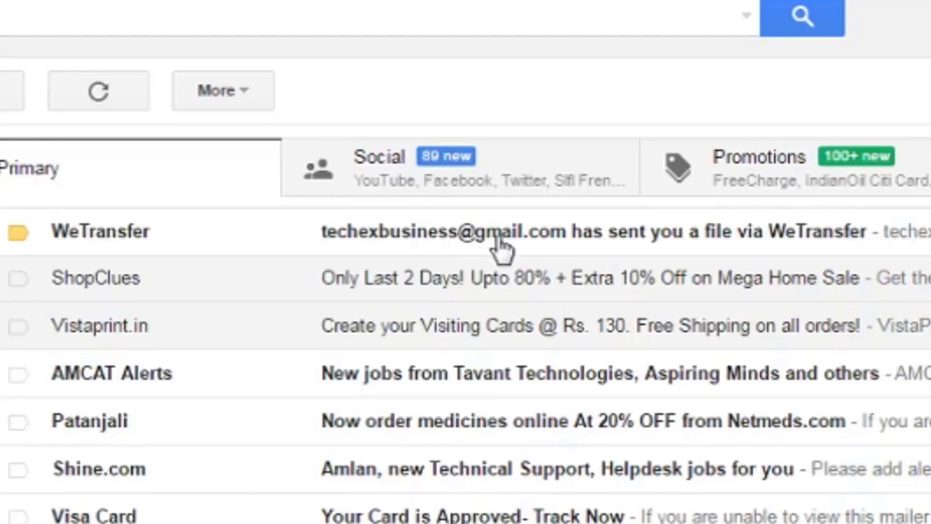
pyautogui.click(275, 222)
pyautogui.scroll(-2, 250, 229)
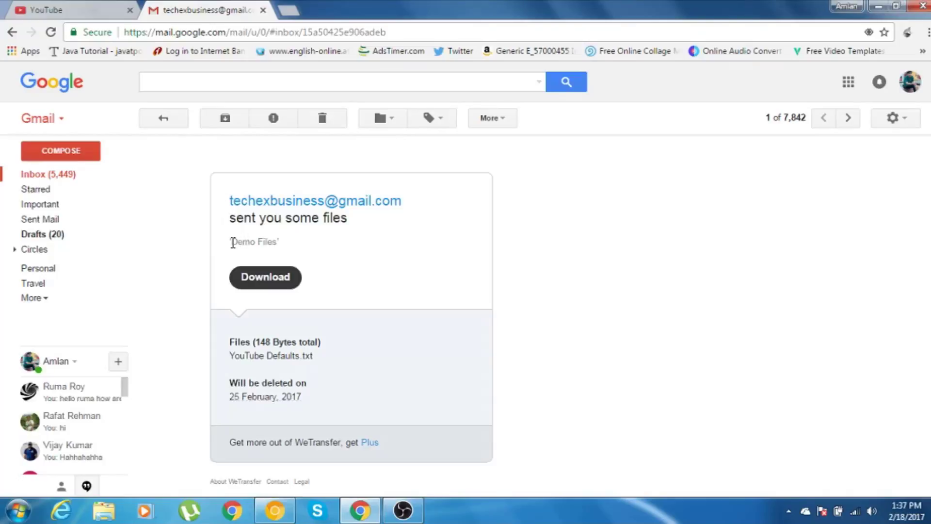
# Read the email's 'Demo Files' message and its 'Will be deleted on' date.
pyautogui.moveTo(233, 242); pyautogui.dragTo(278, 243)
pyautogui.click(339, 255)
pyautogui.scroll(-1, 339, 255)
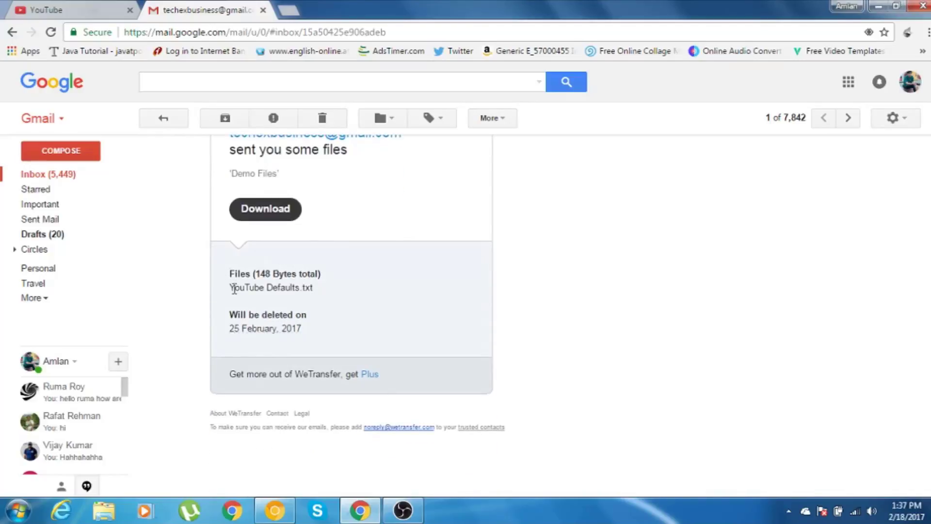
pyautogui.scroll(1, 320, 293)
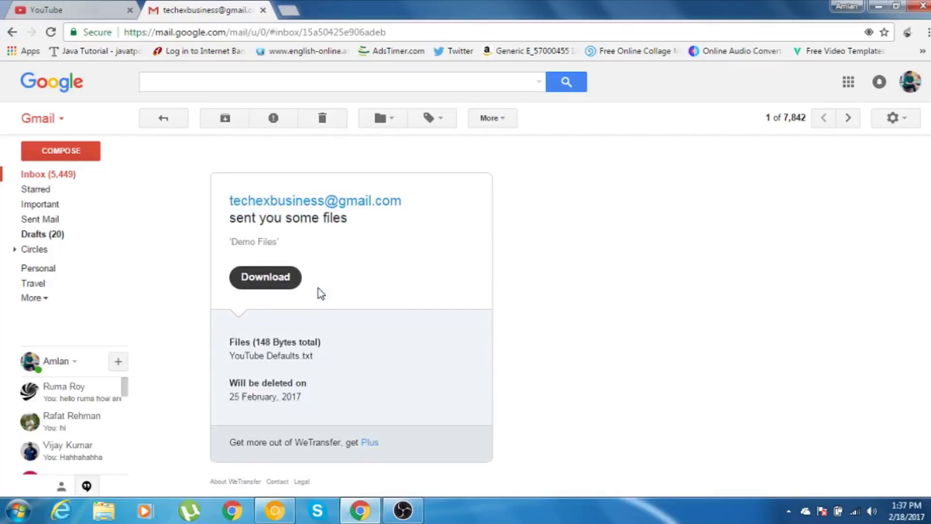
pyautogui.scroll(-1, 321, 293)
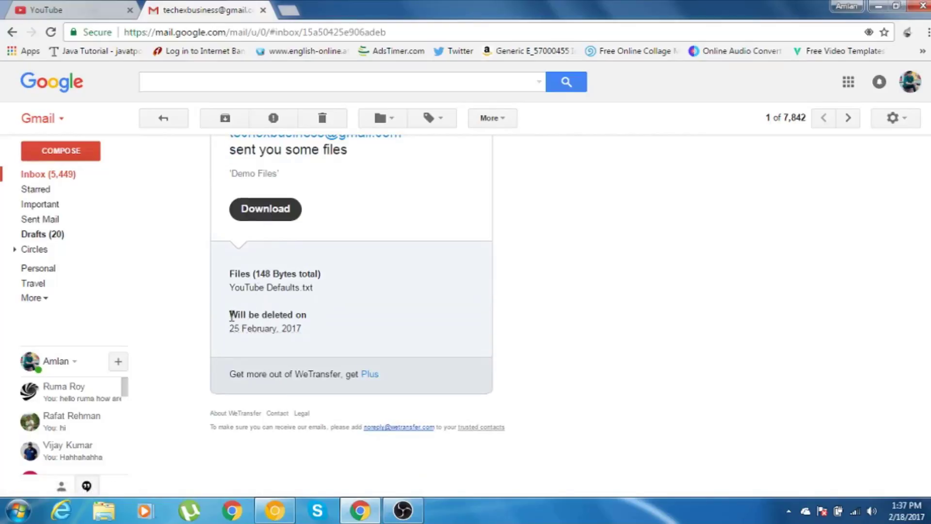
pyautogui.moveTo(230, 316); pyautogui.dragTo(310, 317)
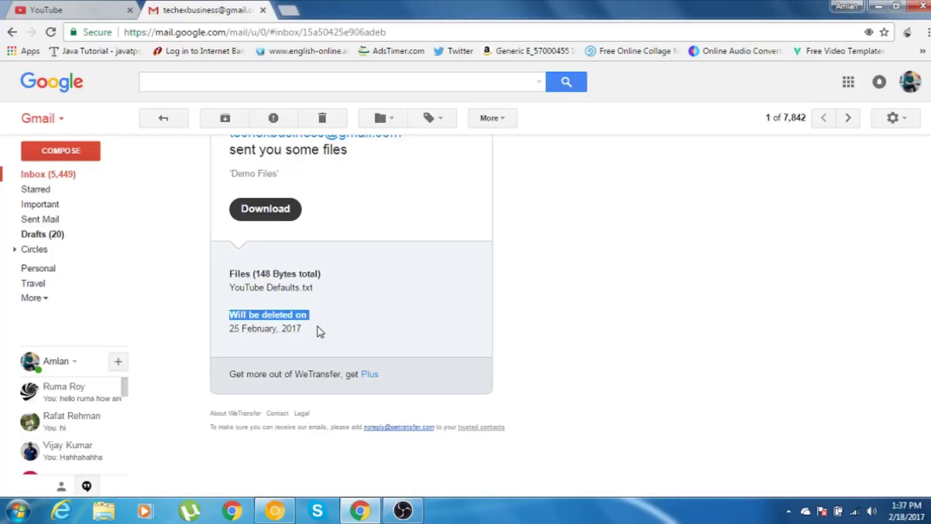
pyautogui.scroll(2, 318, 327)
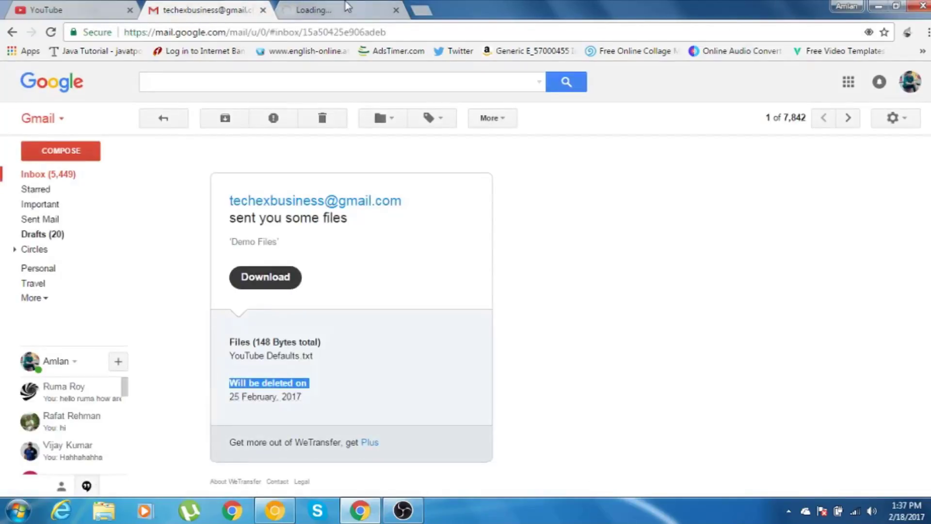
# Bring the WeTransfer download page for YouTube Defaults.txt to the front.
pyautogui.click(347, 6)
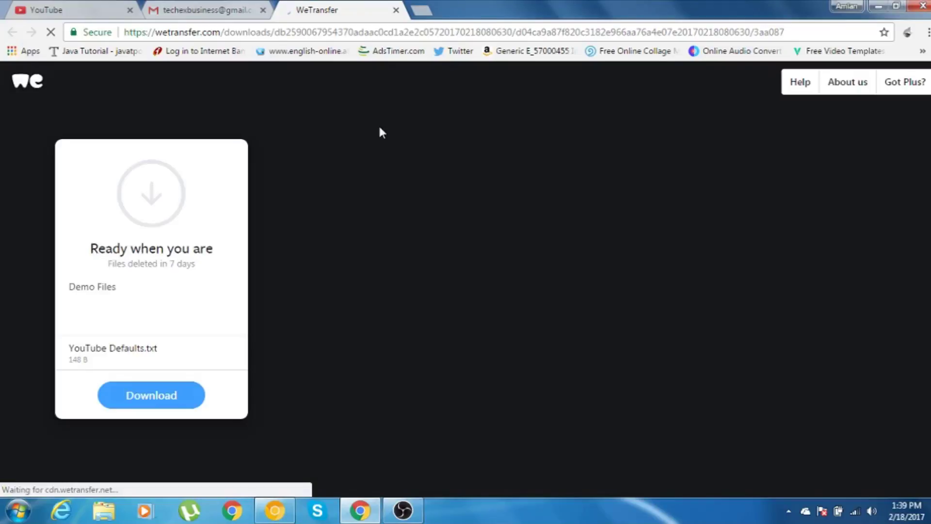
pyautogui.click(223, 7)
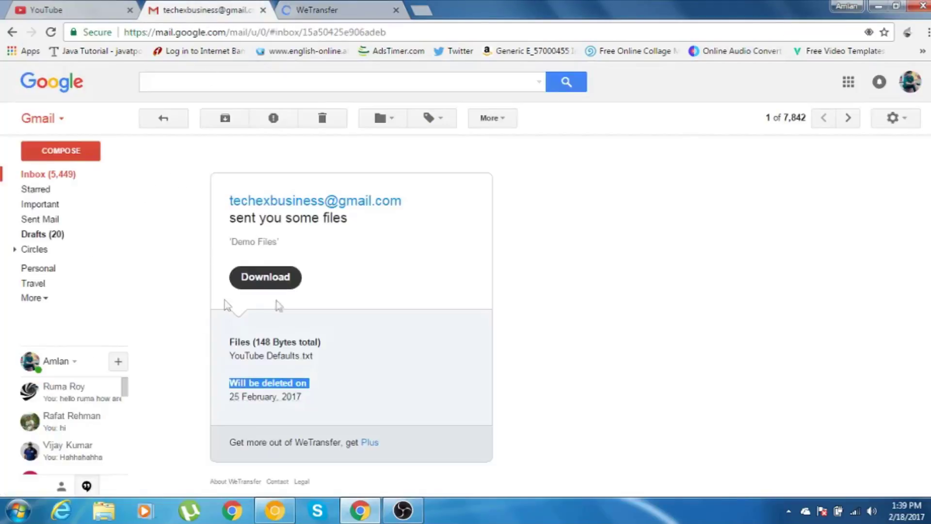
pyautogui.click(321, 9)
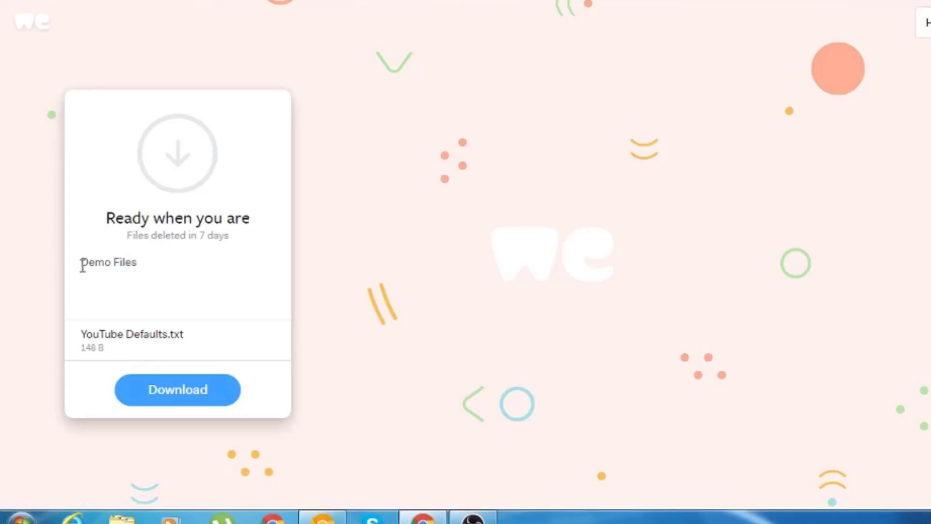
# Start the download of YouTube Defaults.txt from the WeTransfer card.
pyautogui.moveTo(97, 346)
pyautogui.click(164, 398)
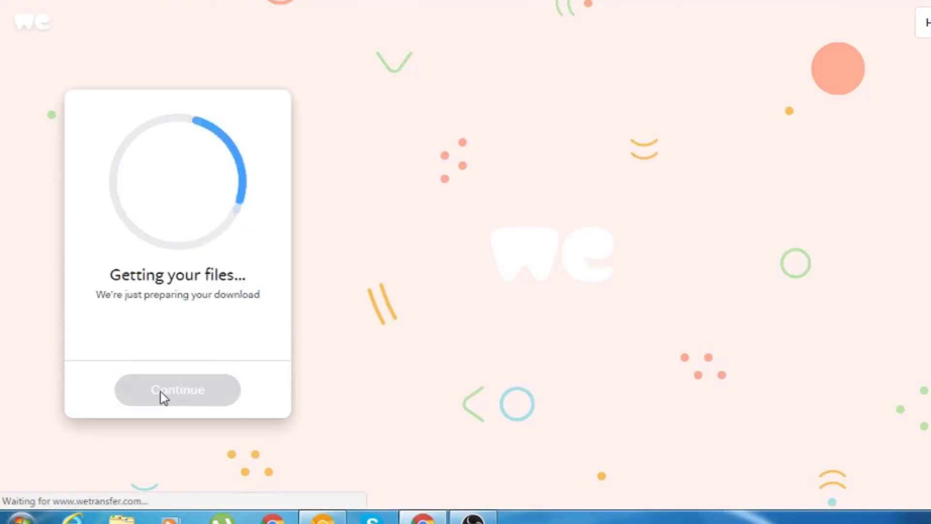